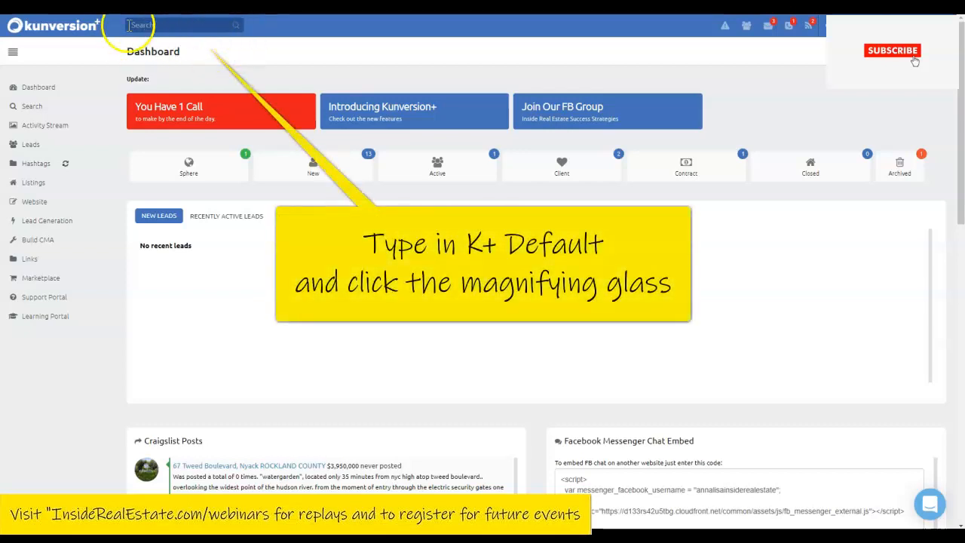
# Search for "K+ Default" and show the matching campaigns in the shared emails results
pyautogui.click(172, 25)
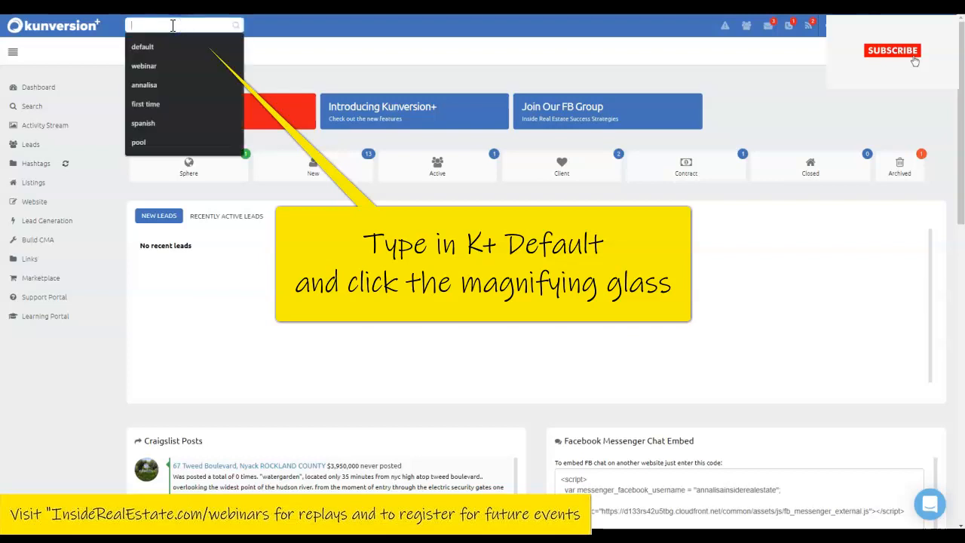
pyautogui.write('K+ Default')
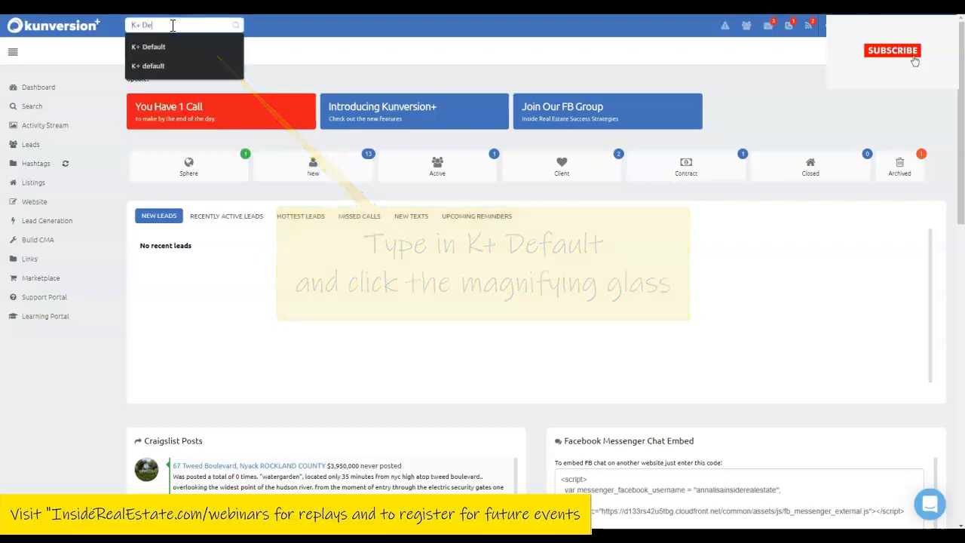
pyautogui.click(236, 26)
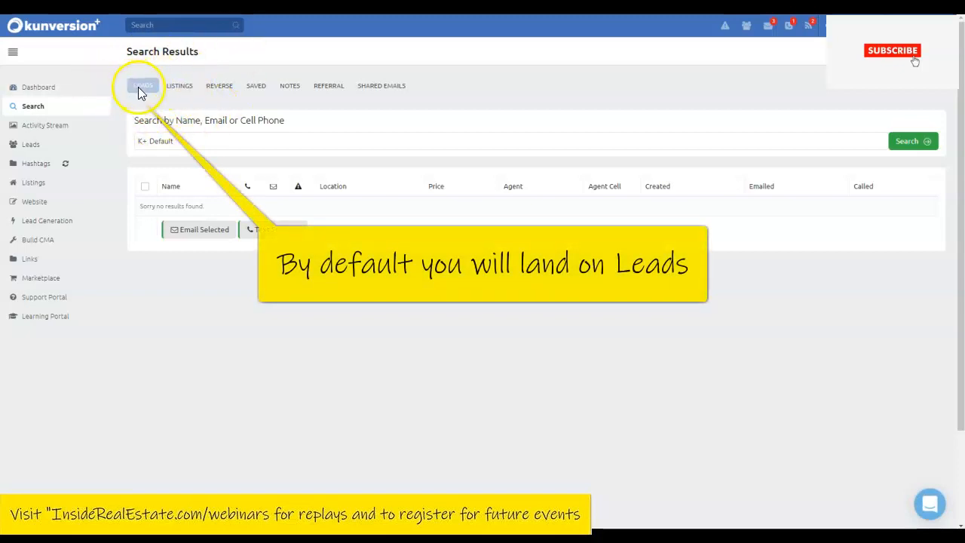
pyautogui.moveTo(192, 143); pyautogui.dragTo(143, 140)
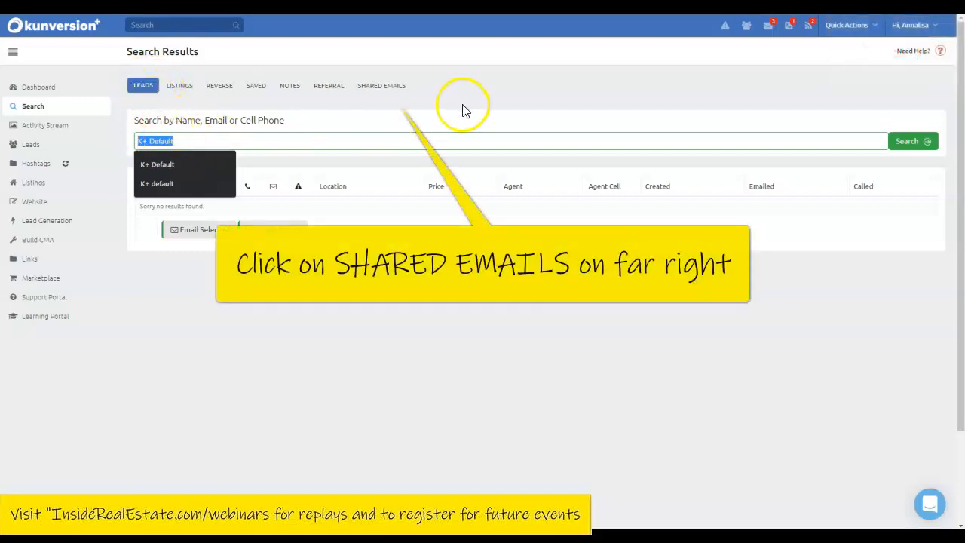
pyautogui.click(442, 86)
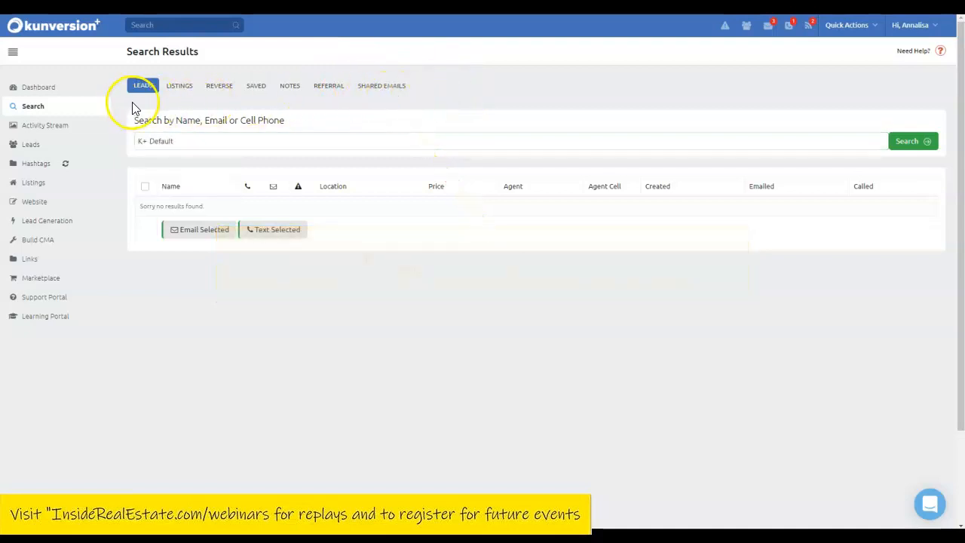
pyautogui.click(392, 88)
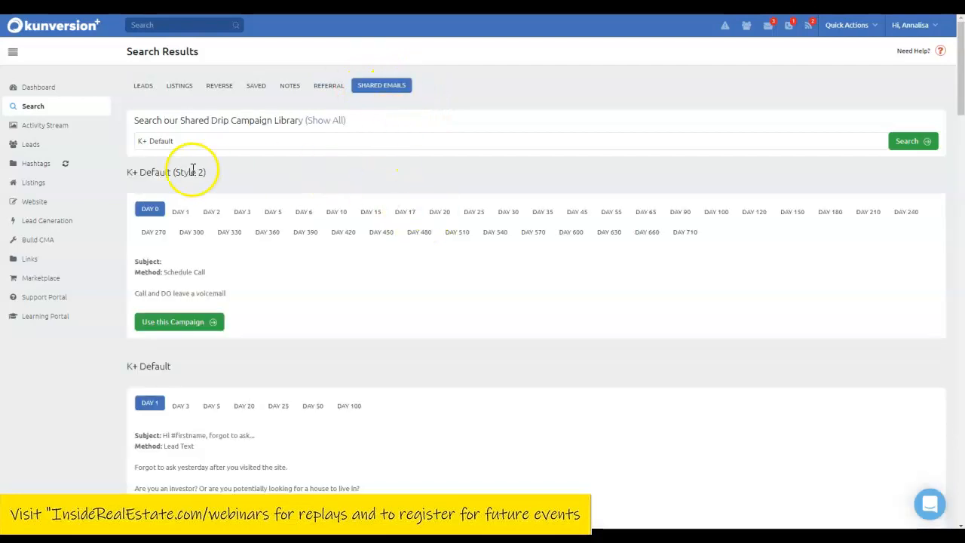
# Look over the K+ Default (Style 2) campaign and read the method and instructions of its Day 0 entry
pyautogui.moveTo(129, 175); pyautogui.dragTo(211, 174)
pyautogui.click(470, 367)
pyautogui.scroll(-1, 474, 369)
pyautogui.scroll(-1, 471, 370)
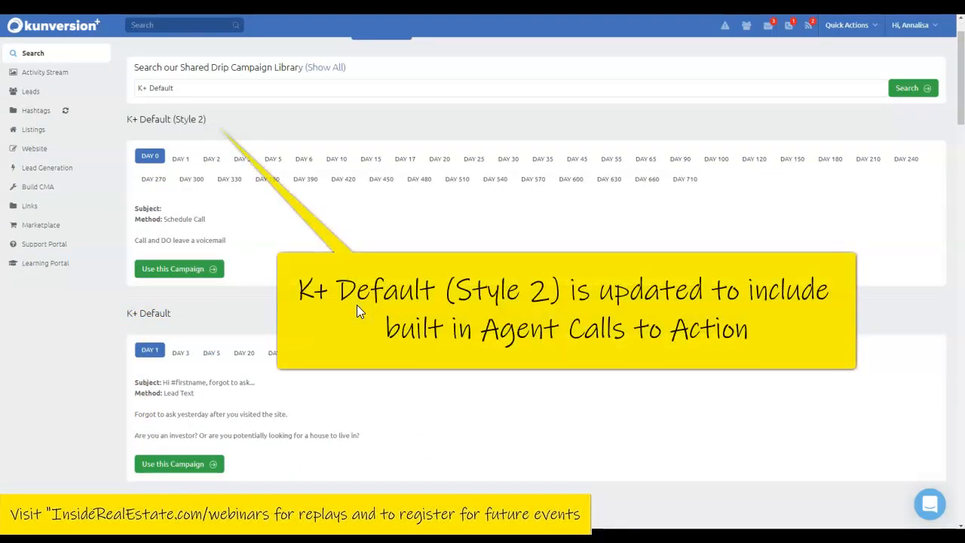
pyautogui.click(184, 353)
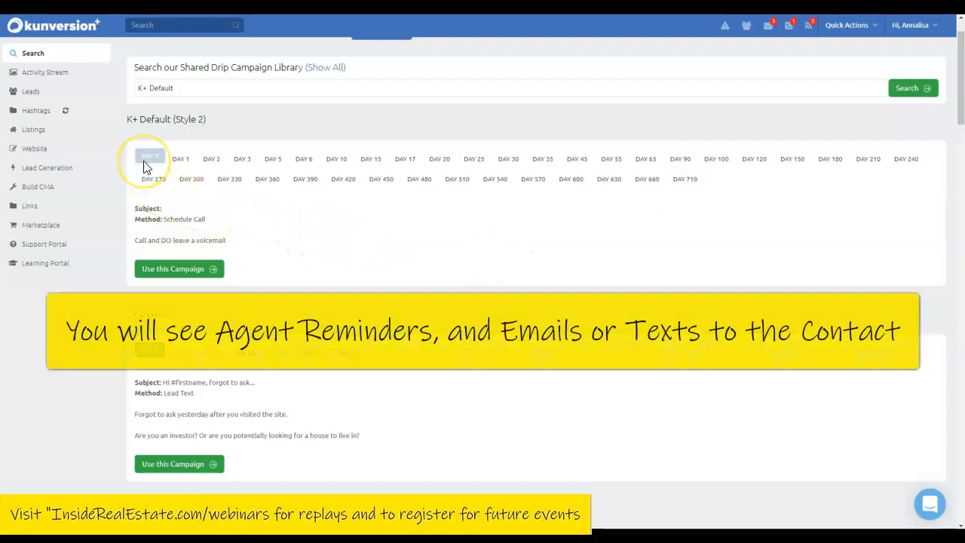
pyautogui.moveTo(214, 221); pyautogui.dragTo(133, 224)
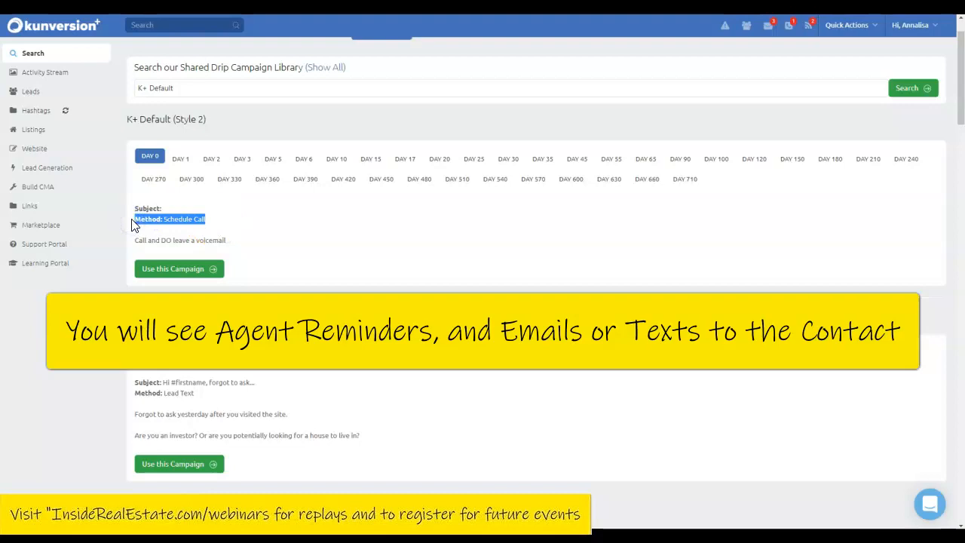
pyautogui.click(156, 251)
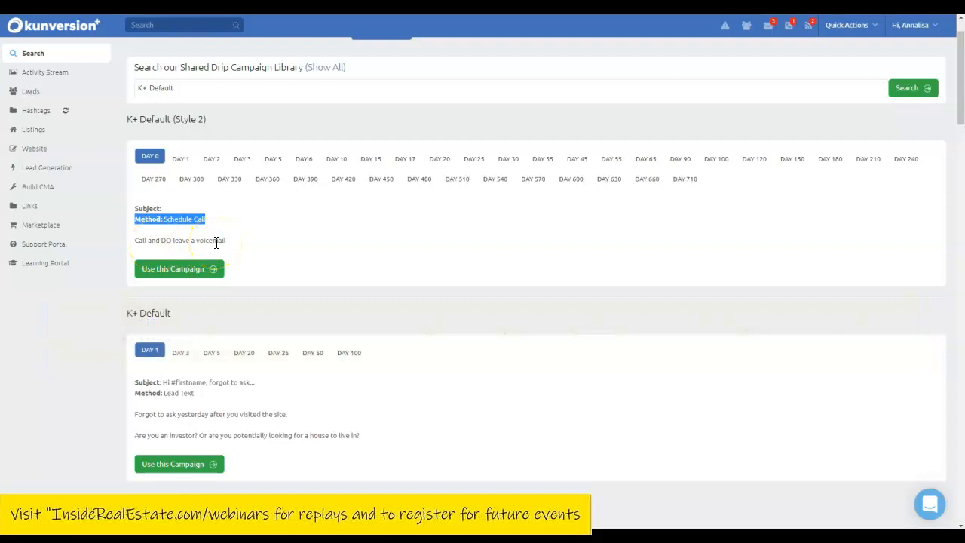
# Review the Day 1, 2, 3, 5 and 6 entries of the K+ Default (Style 2) campaign, including the Day 2 message
pyautogui.click(181, 159)
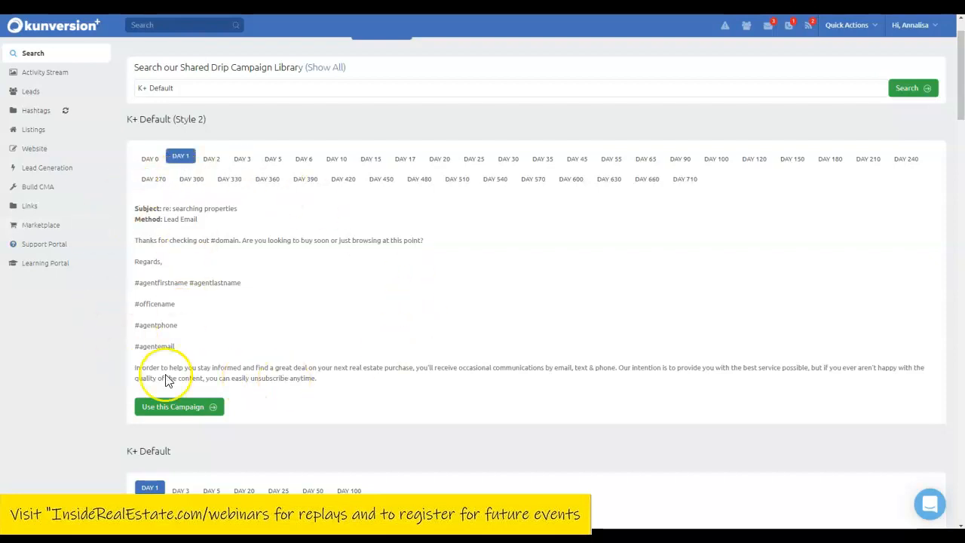
pyautogui.click(215, 159)
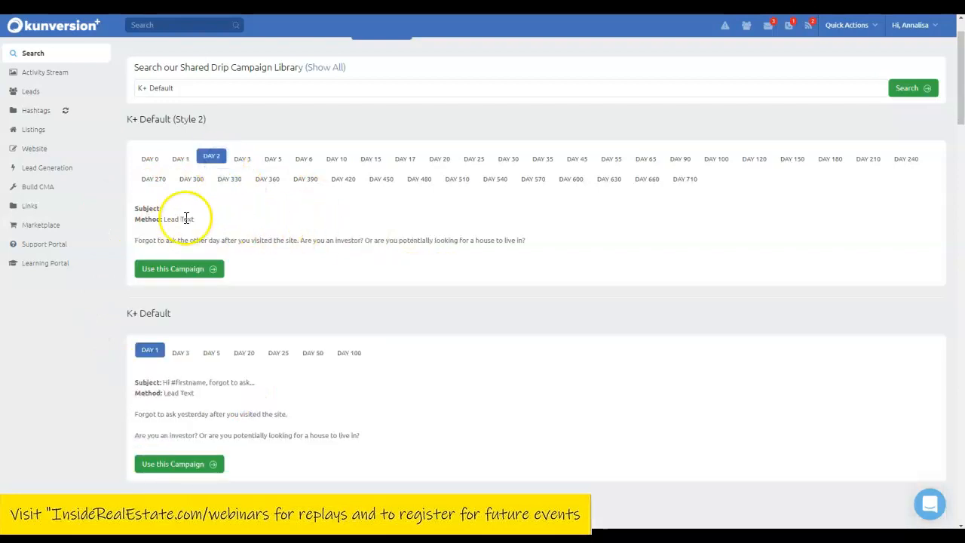
pyautogui.moveTo(134, 239); pyautogui.dragTo(531, 241)
pyautogui.click(472, 226)
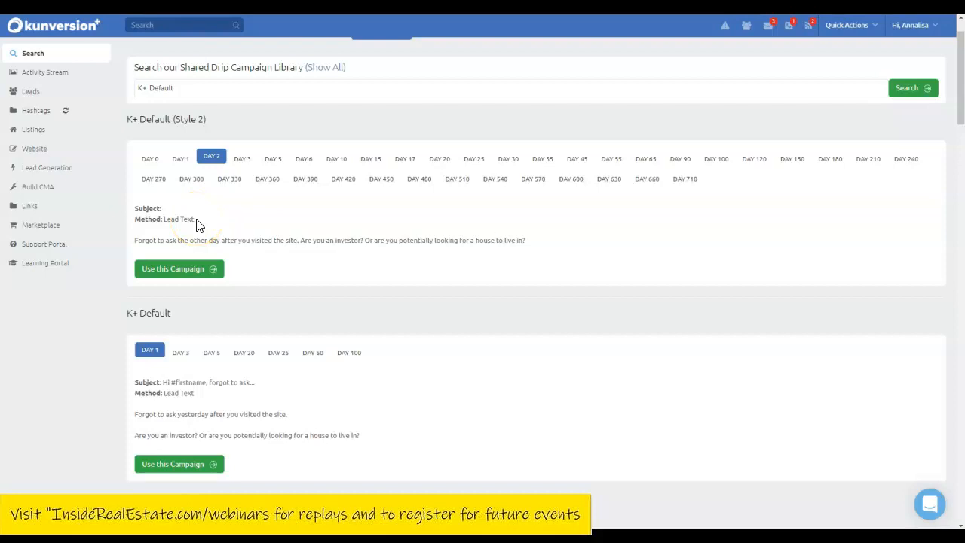
pyautogui.click(240, 159)
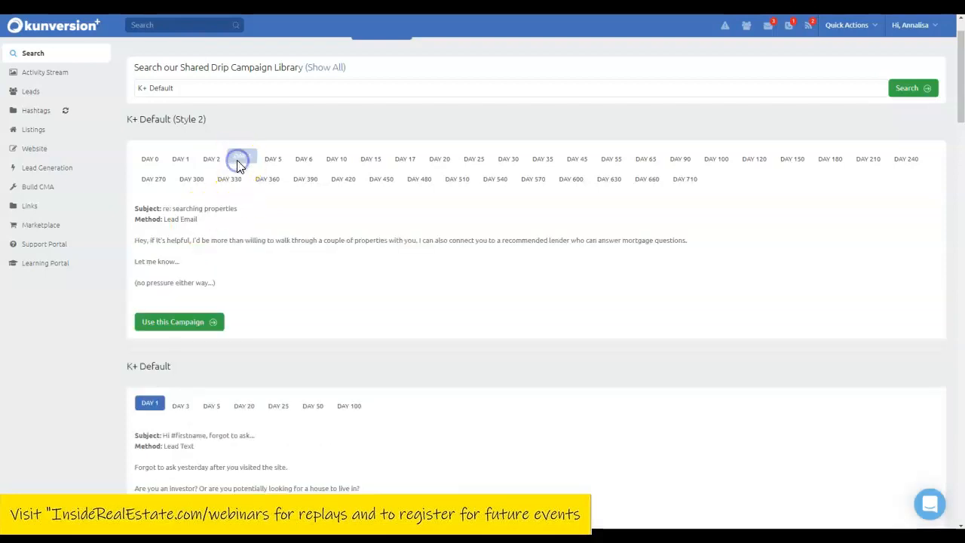
pyautogui.click(273, 159)
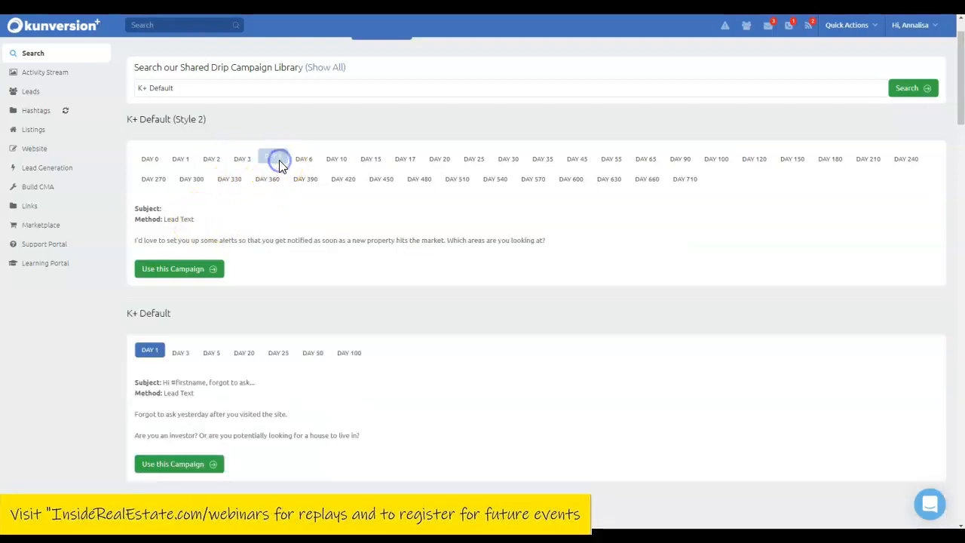
pyautogui.click(304, 159)
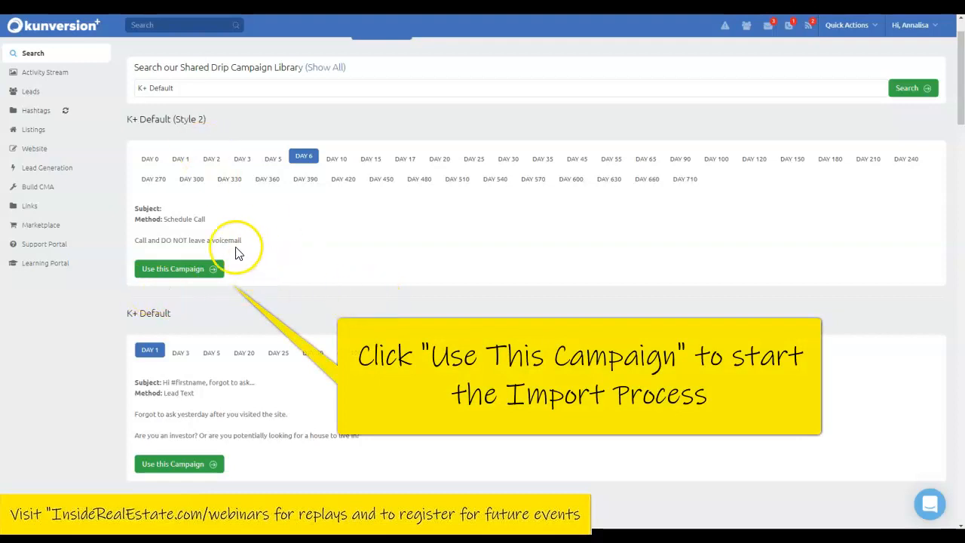
pyautogui.click(179, 278)
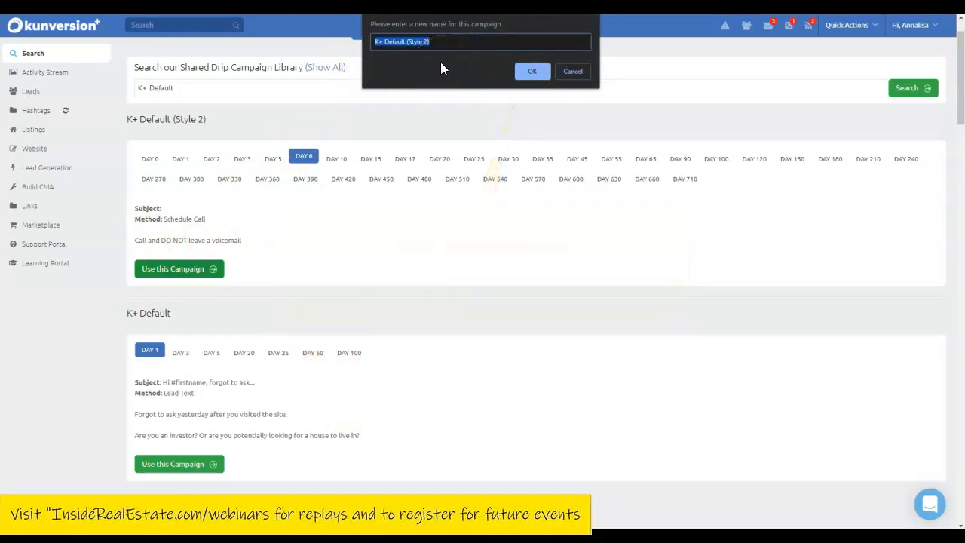
pyautogui.press('Home')
pyautogui.write('AMD')
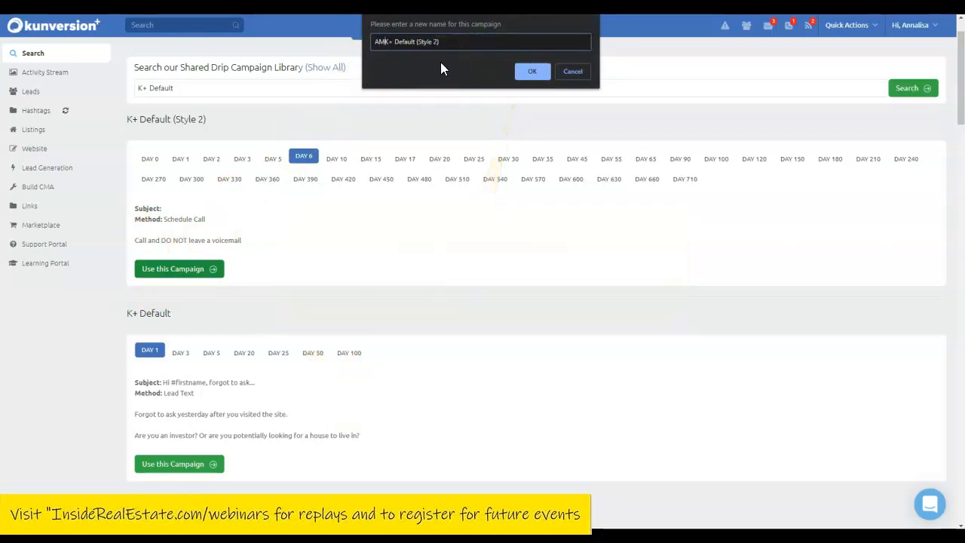
pyautogui.click(493, 46)
pyautogui.click(537, 75)
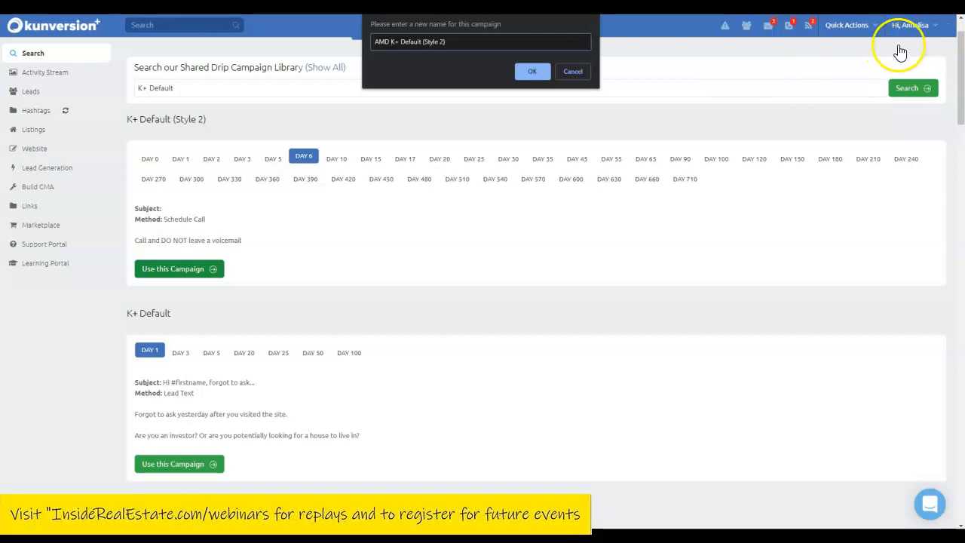
pyautogui.click(576, 79)
pyautogui.click(901, 28)
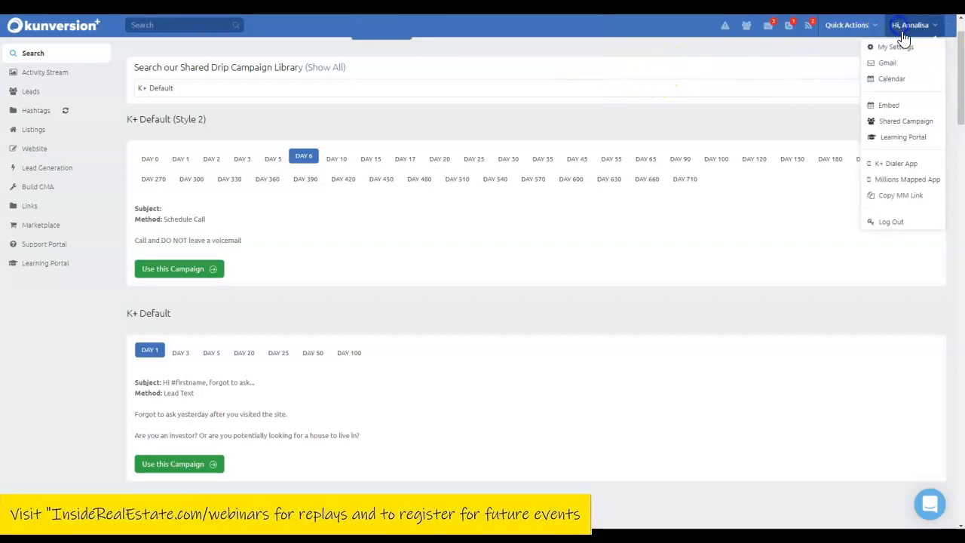
pyautogui.click(417, 114)
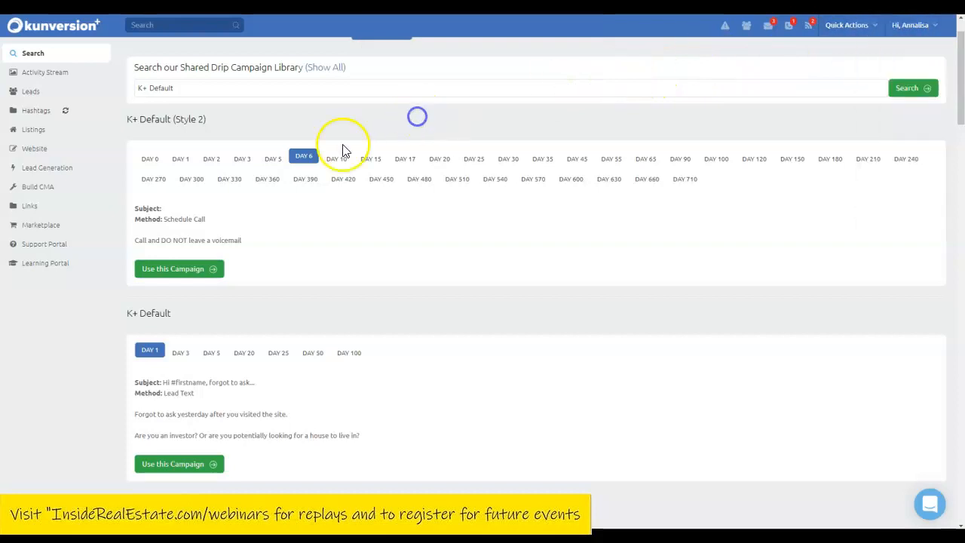
# Import the K+ Default (Style 2) campaign with the prefix AMD added to its name
pyautogui.click(186, 269)
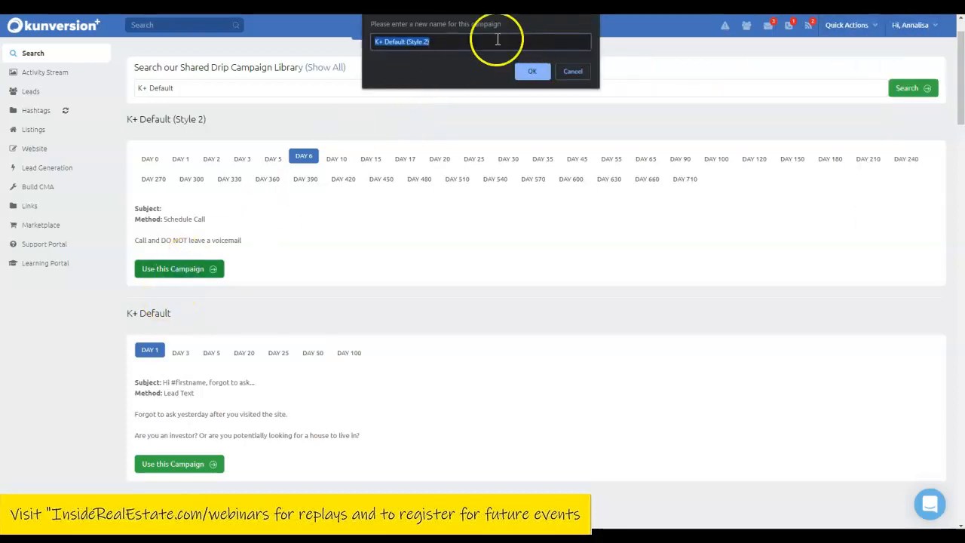
pyautogui.click(478, 39)
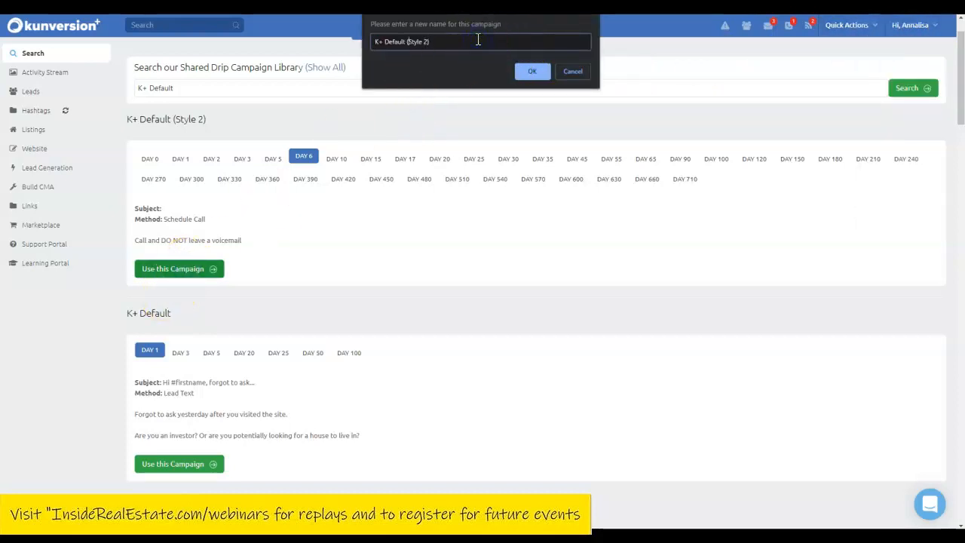
pyautogui.click(485, 45)
pyautogui.click(532, 71)
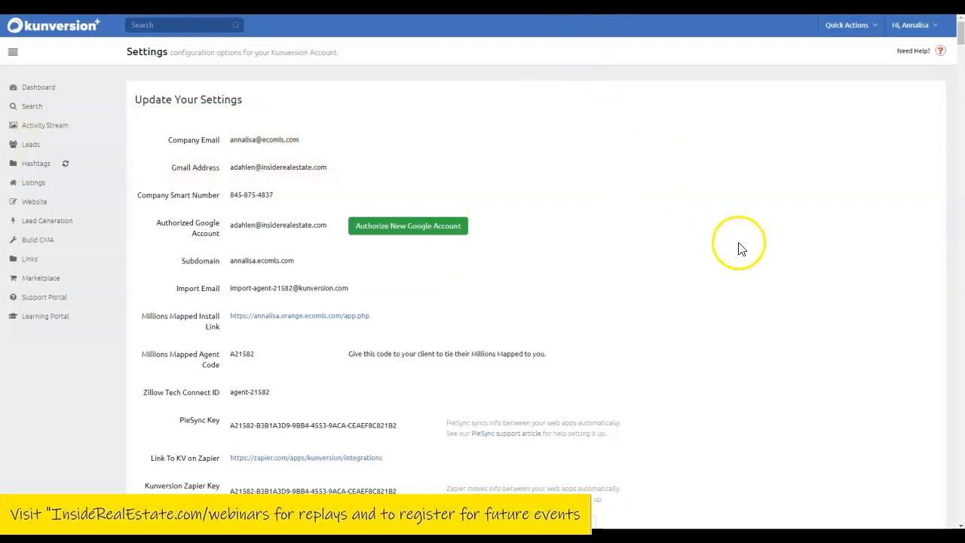
# Locate the imported AMD K Default (Style 2) drip campaign among the account settings
pyautogui.scroll(-10, 742, 249)
pyautogui.scroll(-15, 744, 250)
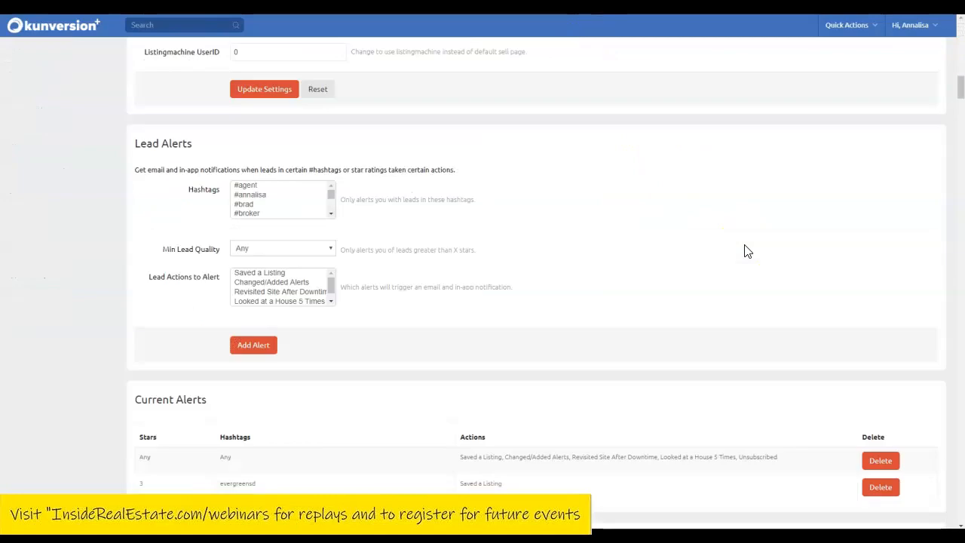
pyautogui.scroll(-3, 743, 248)
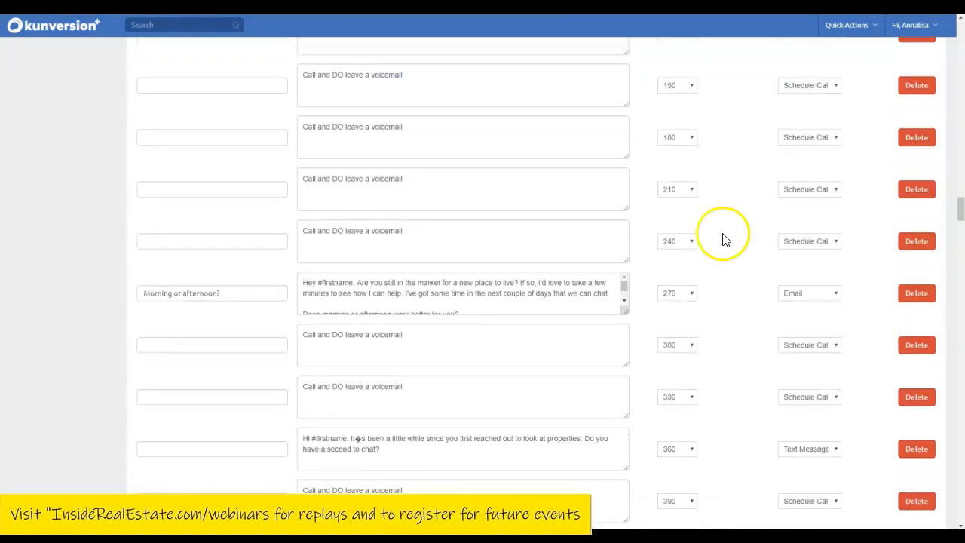
pyautogui.scroll(10, 721, 236)
pyautogui.scroll(10, 699, 234)
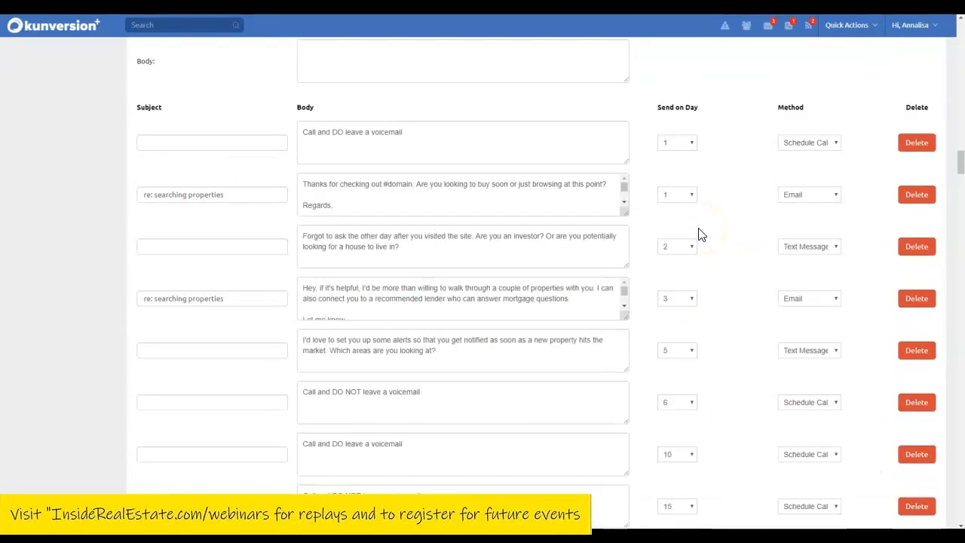
pyautogui.moveTo(314, 112); pyautogui.dragTo(167, 111)
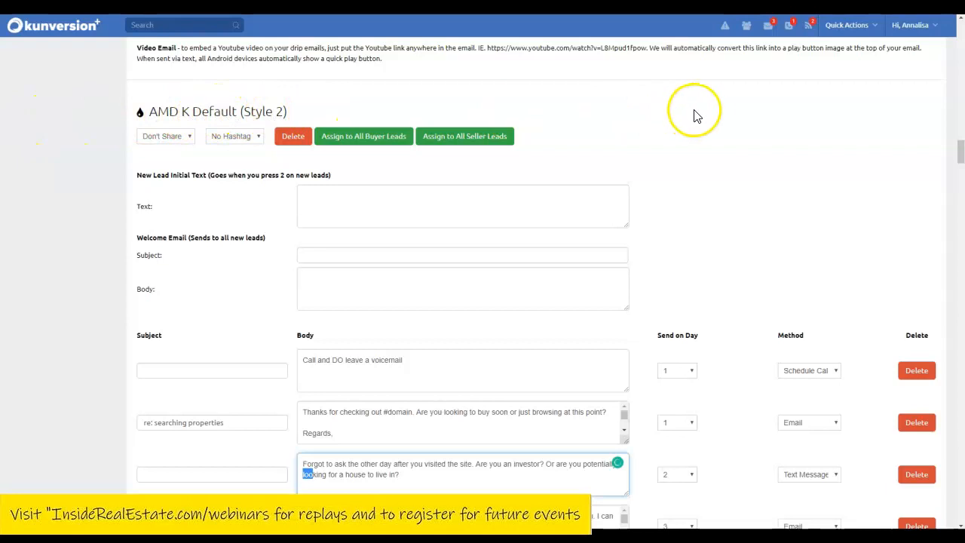
# View the method options for the campaign's Day 1 "Call and DO leave a voicemail" entry without changing it
pyautogui.scroll(-2, 711, 121)
pyautogui.scroll(-1, 314, 275)
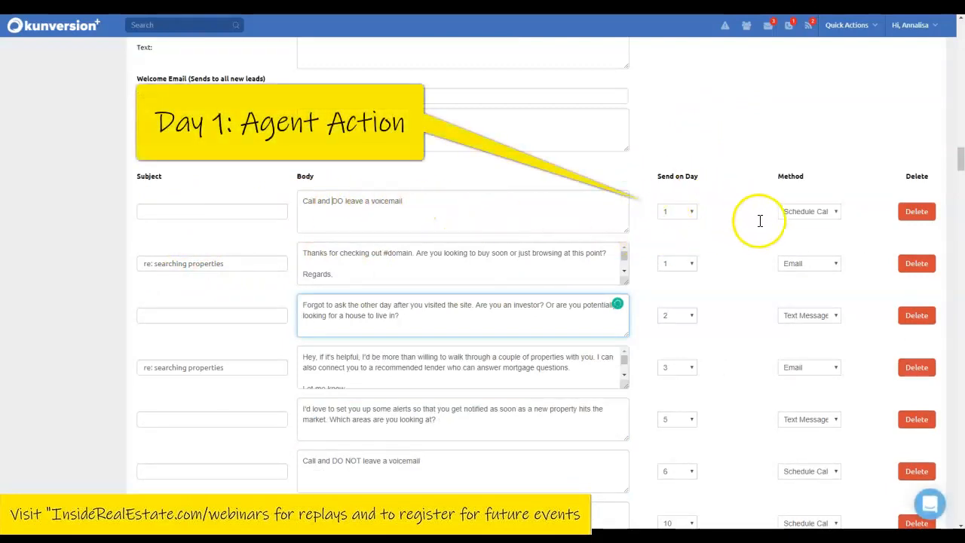
pyautogui.click(833, 212)
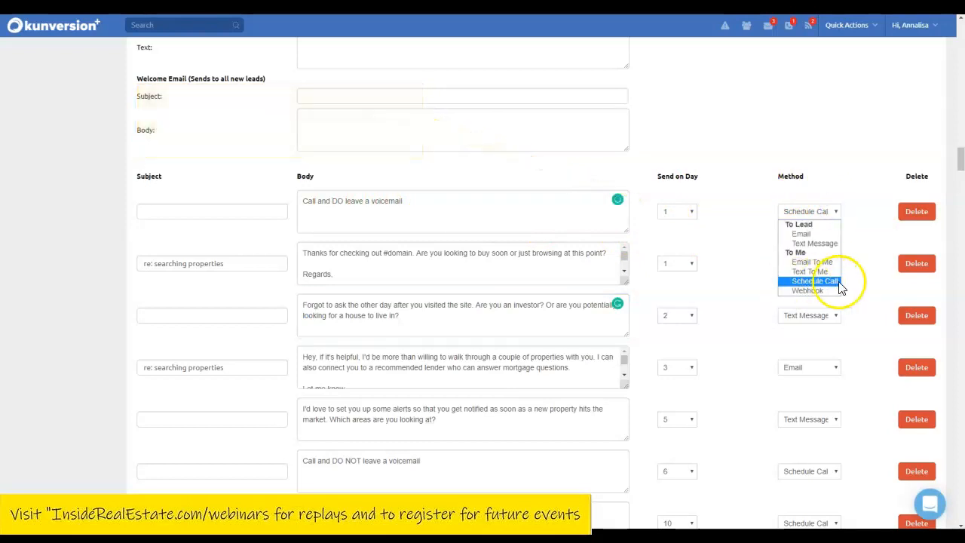
pyautogui.click(862, 251)
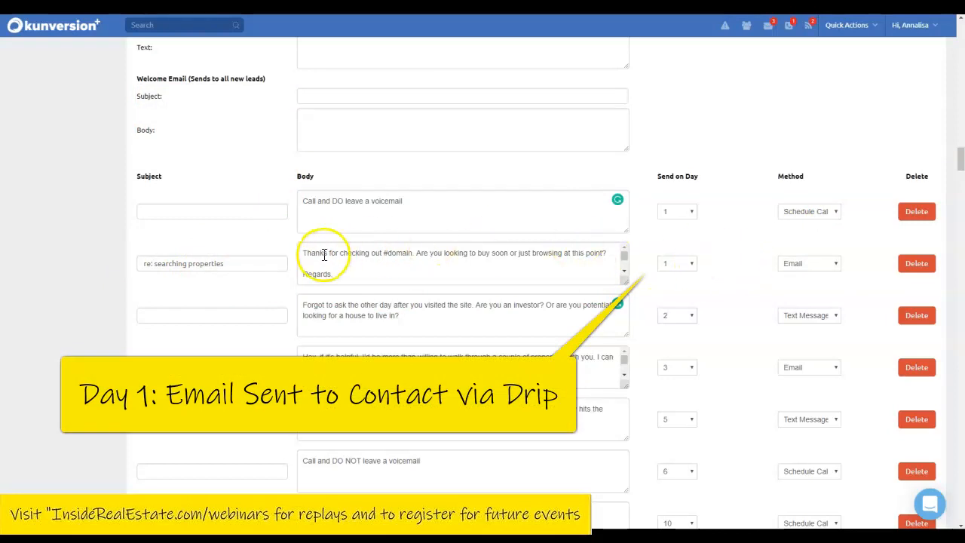
# Read the body of the Day 1 "re: searching properties" message and check its method options, keeping Email
pyautogui.click(341, 274)
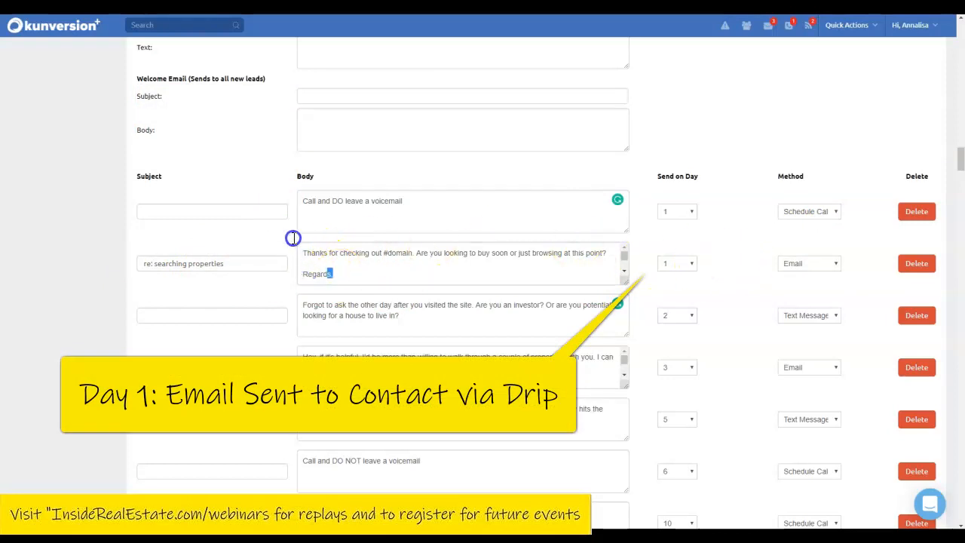
pyautogui.moveTo(294, 251); pyautogui.dragTo(291, 226)
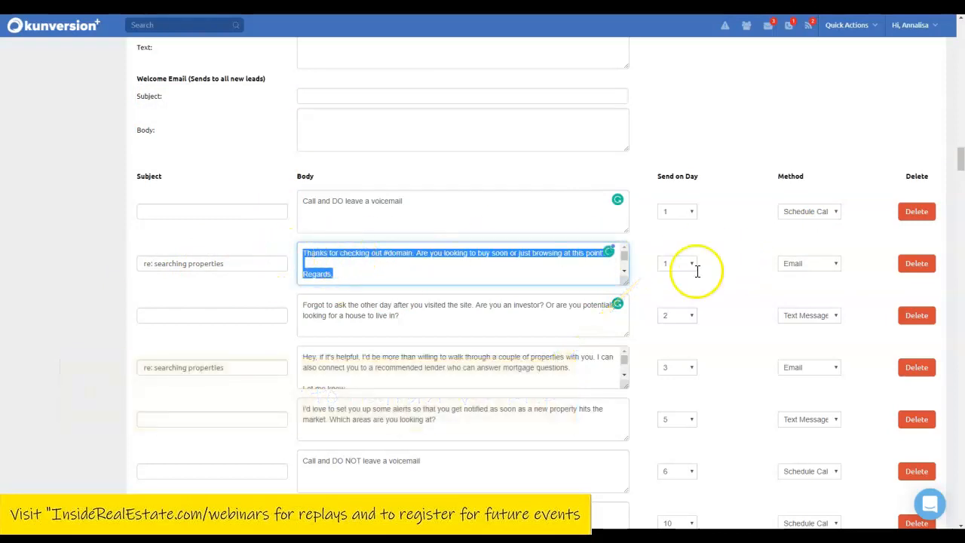
pyautogui.click(799, 267)
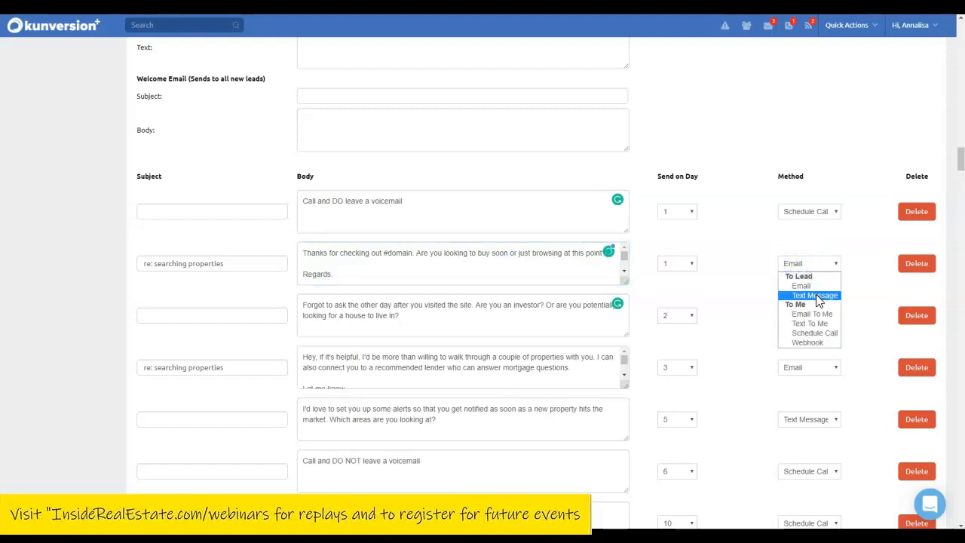
pyautogui.click(810, 285)
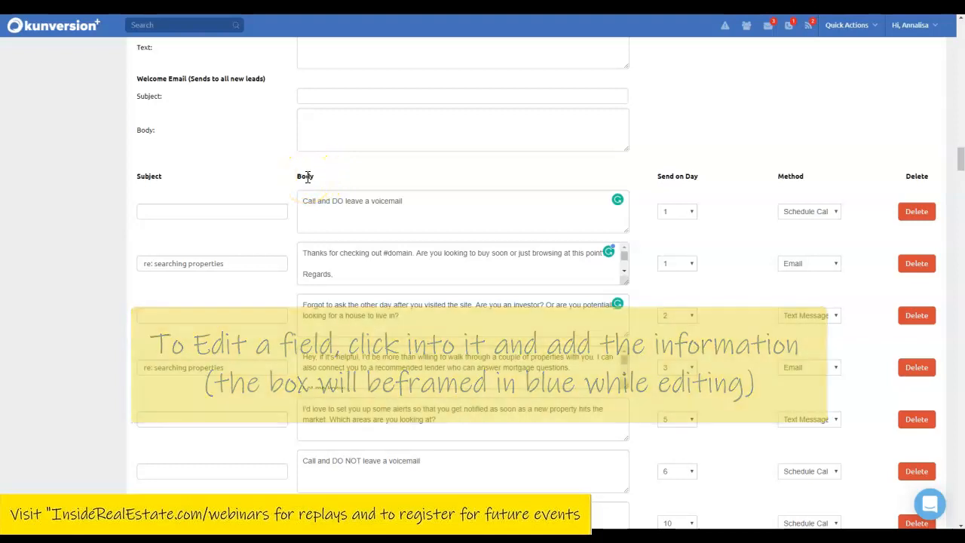
# Append "- leave web address, and phone #" to the Day 1 "Call and DO leave a voicemail" body and save the entry
pyautogui.click(450, 203)
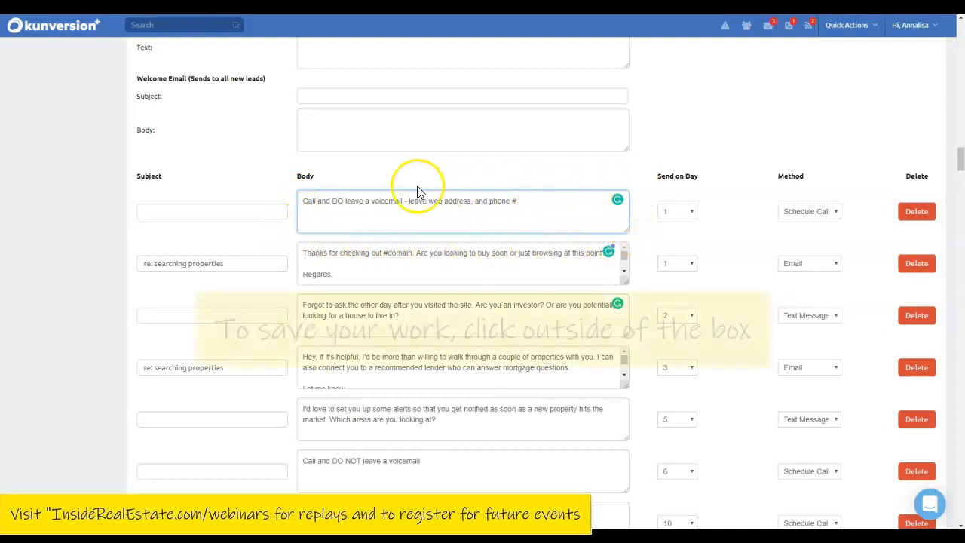
pyautogui.moveTo(513, 199); pyautogui.dragTo(308, 199)
pyautogui.click(534, 215)
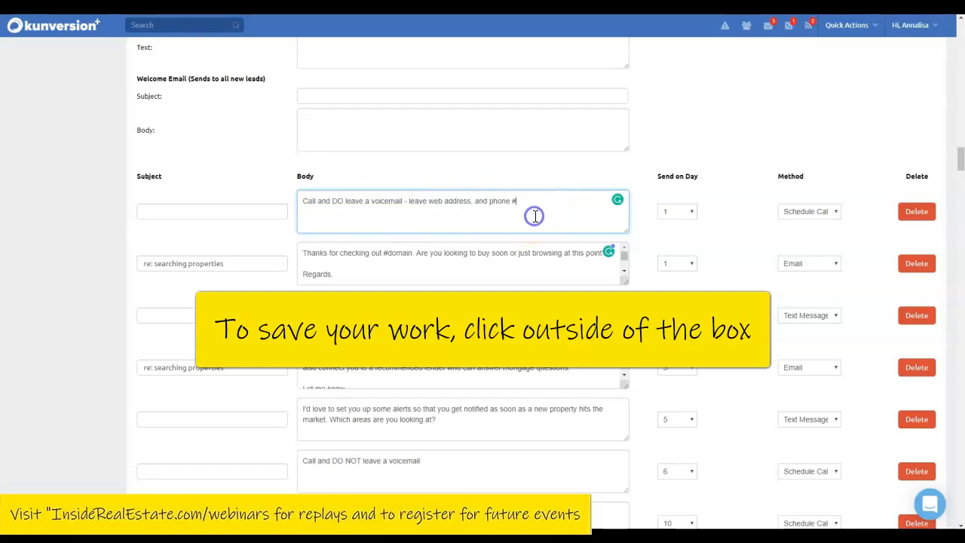
pyautogui.click(592, 172)
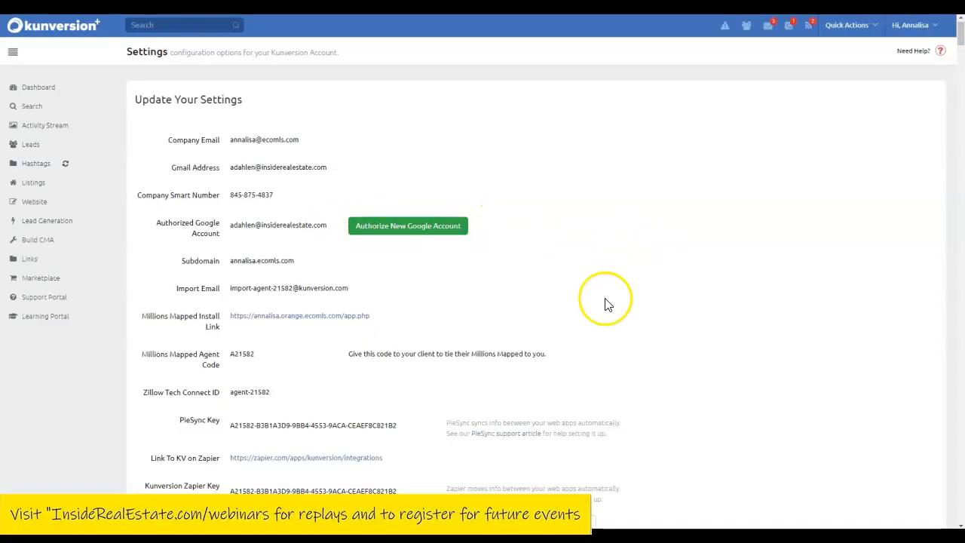
# Enter "k+ de" as the search term in the site-wide search
pyautogui.click(158, 28)
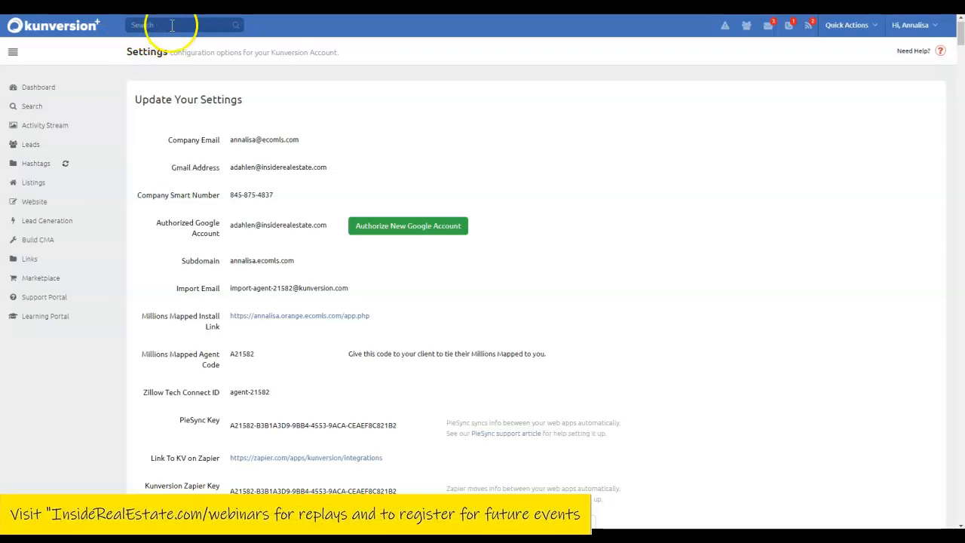
pyautogui.click(144, 24)
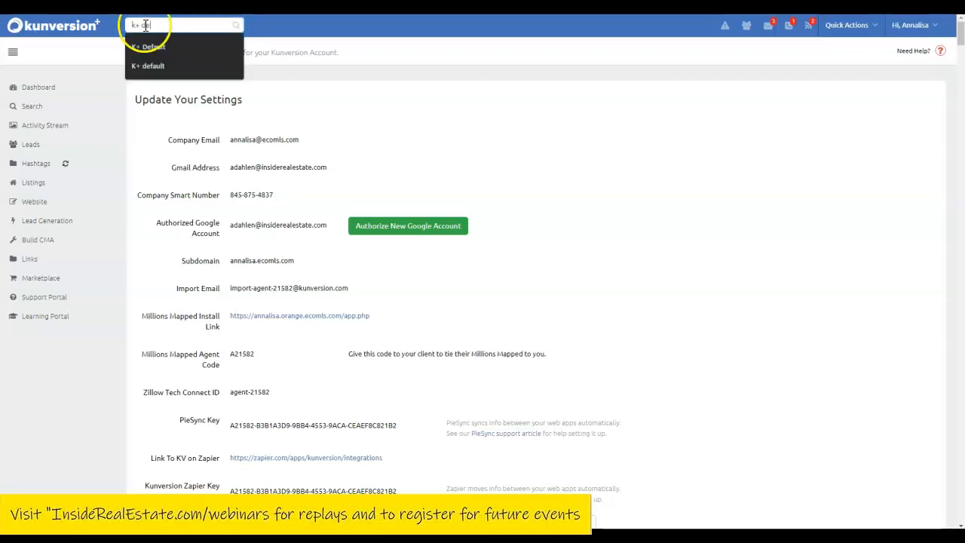
pyautogui.click(147, 46)
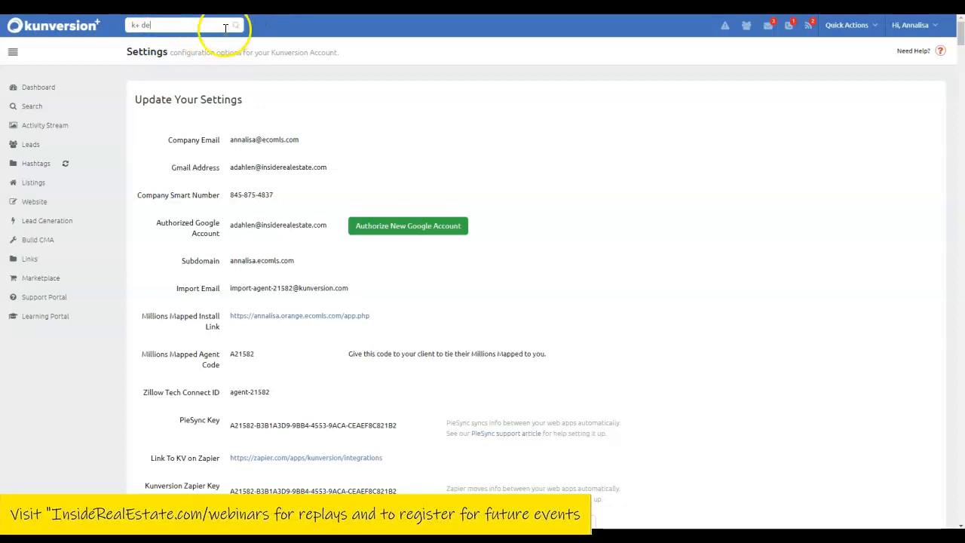